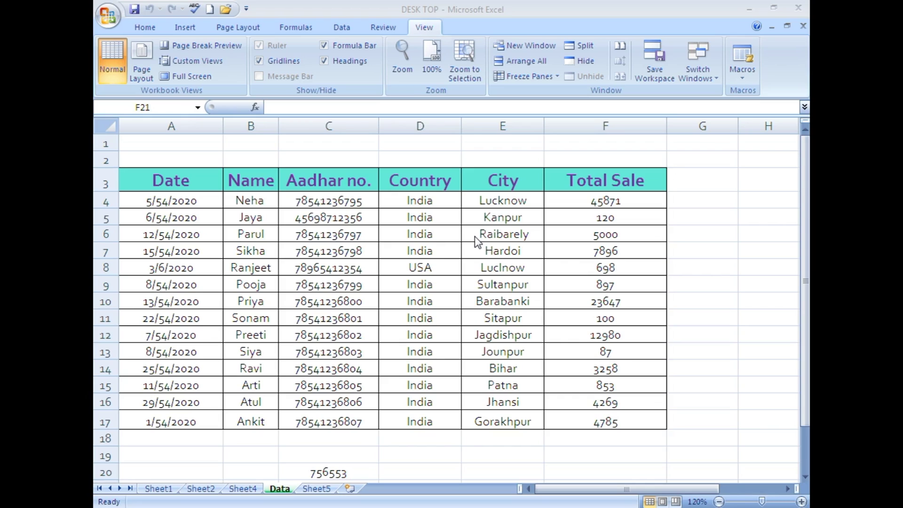
View DESK TOP and 5858 side by side and scroll to confirm both move together.
{"action": "left_click", "coordinate": [620, 45]}
{"action": "scroll", "coordinate": [466, 232], "scroll_direction": "up", "scroll_amount": 3}
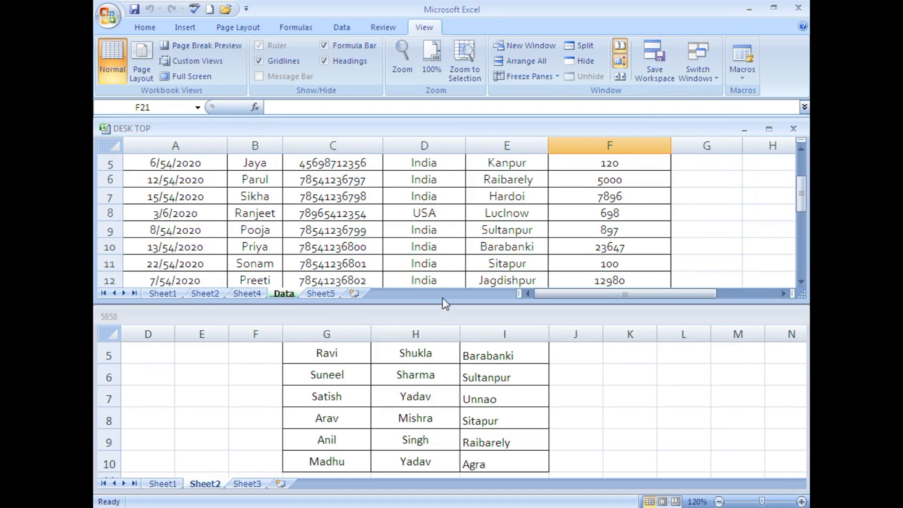
{"action": "scroll", "coordinate": [430, 273], "scroll_direction": "up", "scroll_amount": 2}
{"action": "scroll", "coordinate": [437, 249], "scroll_direction": "down", "scroll_amount": 2}
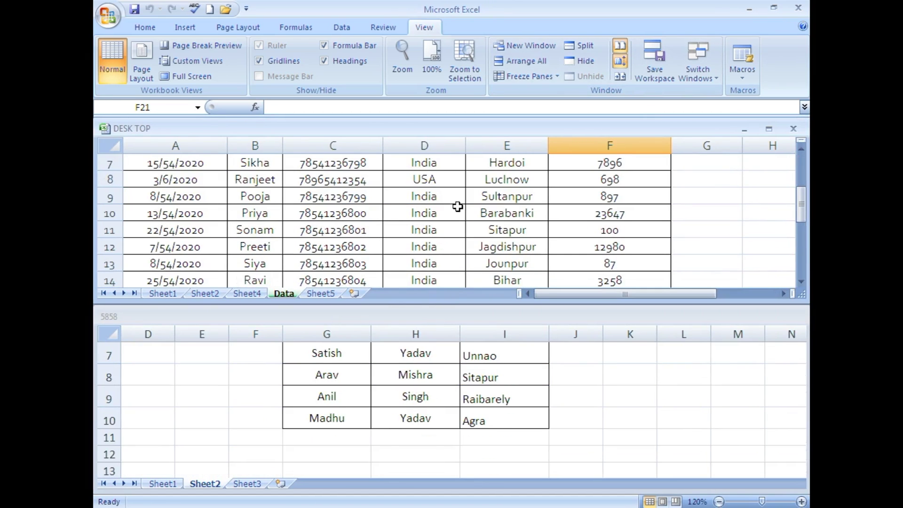
{"action": "scroll", "coordinate": [456, 206], "scroll_direction": "up", "scroll_amount": 2}
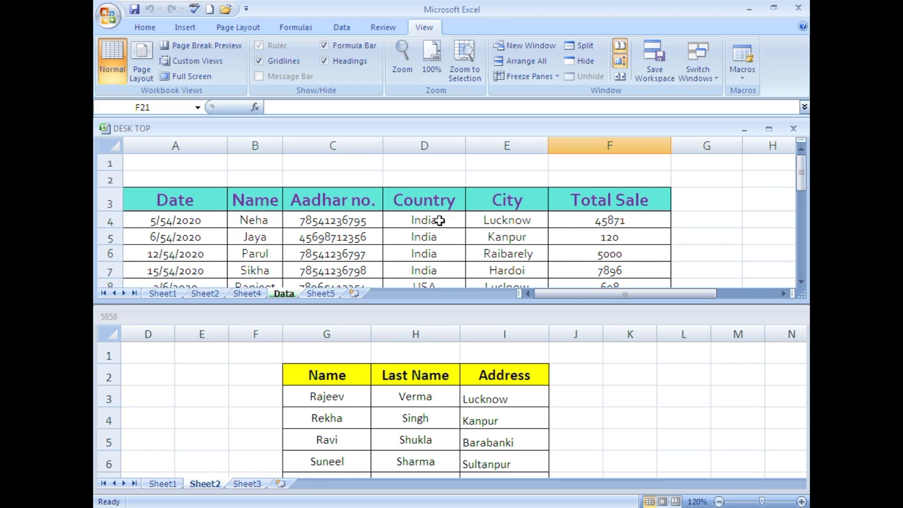
{"action": "scroll", "coordinate": [502, 350], "scroll_direction": "down", "scroll_amount": 2}
{"action": "scroll", "coordinate": [500, 339], "scroll_direction": "down", "scroll_amount": 4}
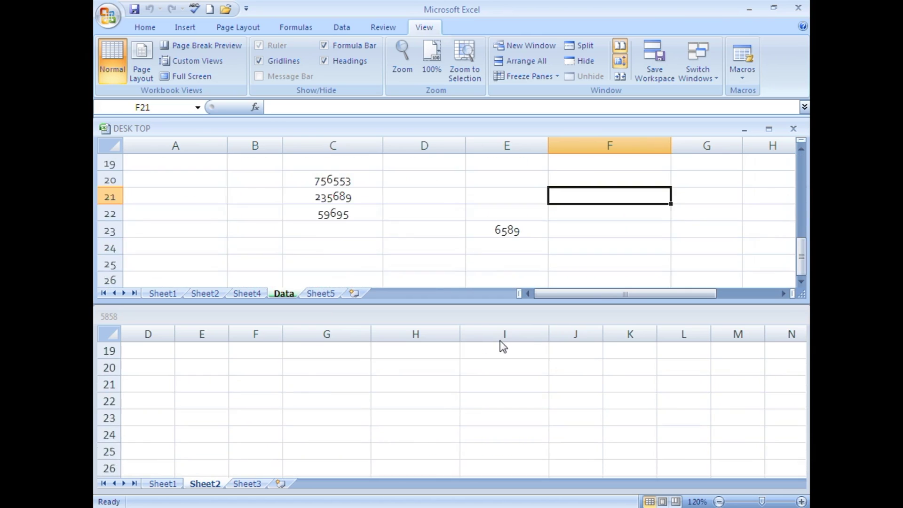
{"action": "scroll", "coordinate": [495, 335], "scroll_direction": "up", "scroll_amount": 6}
{"action": "scroll", "coordinate": [493, 334], "scroll_direction": "down", "scroll_amount": 11}
{"action": "scroll", "coordinate": [492, 334], "scroll_direction": "up", "scroll_amount": 8}
{"action": "scroll", "coordinate": [492, 334], "scroll_direction": "up", "scroll_amount": 3}
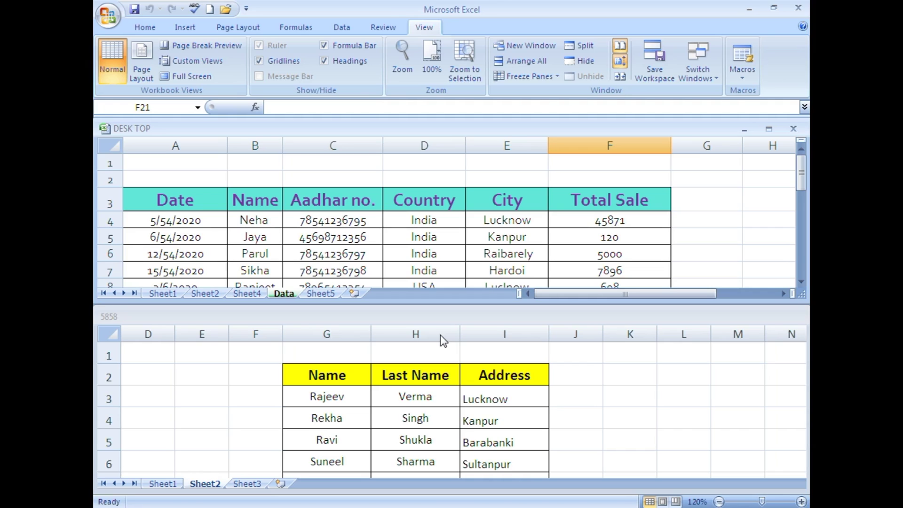
Arrange the DESK TOP and 5858 windows Vertical with Arrange All.
{"action": "left_click", "coordinate": [540, 63]}
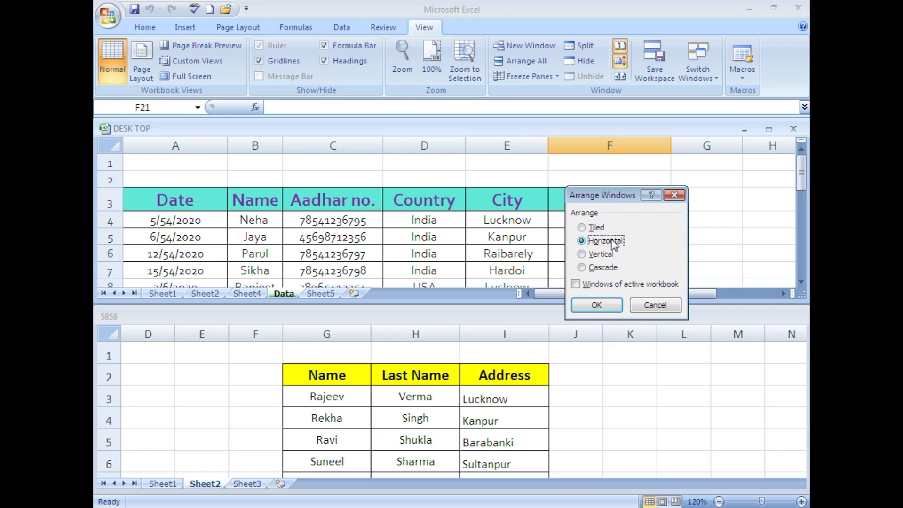
{"action": "left_click", "coordinate": [582, 254]}
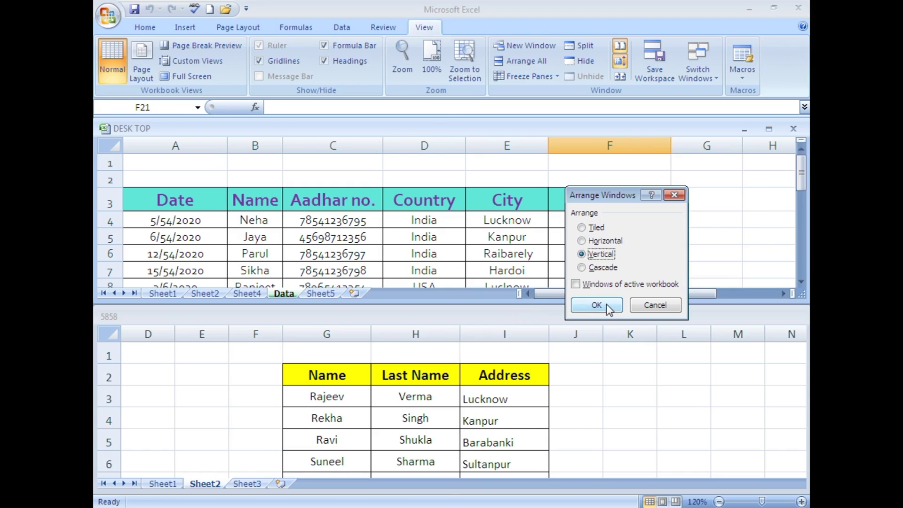
{"action": "left_click", "coordinate": [596, 306]}
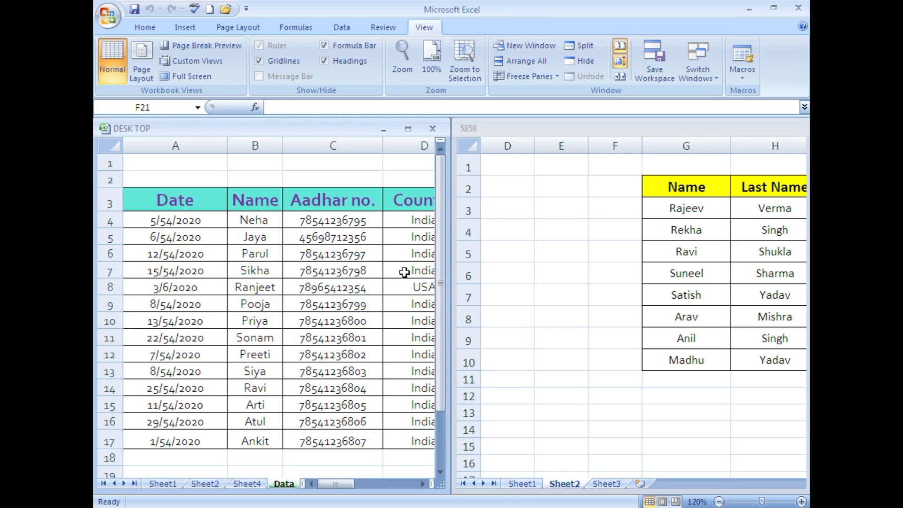
{"action": "scroll", "coordinate": [556, 260], "scroll_direction": "down", "scroll_amount": 1}
{"action": "scroll", "coordinate": [554, 262], "scroll_direction": "down", "scroll_amount": 2}
{"action": "scroll", "coordinate": [407, 361], "scroll_direction": "up", "scroll_amount": 3}
{"action": "scroll", "coordinate": [288, 268], "scroll_direction": "down", "scroll_amount": 8}
{"action": "scroll", "coordinate": [379, 294], "scroll_direction": "up", "scroll_amount": 8}
{"action": "scroll", "coordinate": [312, 316], "scroll_direction": "down", "scroll_amount": 4}
{"action": "scroll", "coordinate": [308, 337], "scroll_direction": "up", "scroll_amount": 3}
{"action": "scroll", "coordinate": [296, 321], "scroll_direction": "up", "scroll_amount": 1}
{"action": "scroll", "coordinate": [302, 308], "scroll_direction": "down", "scroll_amount": 10}
{"action": "scroll", "coordinate": [300, 302], "scroll_direction": "up", "scroll_amount": 10}
{"action": "scroll", "coordinate": [299, 295], "scroll_direction": "down", "scroll_amount": 7}
{"action": "scroll", "coordinate": [298, 297], "scroll_direction": "up", "scroll_amount": 7}
{"action": "scroll", "coordinate": [297, 299], "scroll_direction": "down", "scroll_amount": 1}
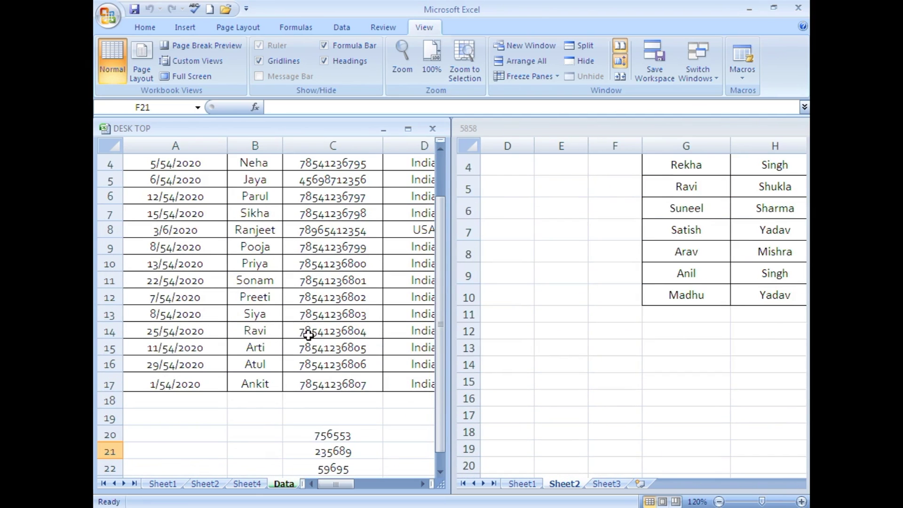
{"action": "scroll", "coordinate": [306, 334], "scroll_direction": "up", "scroll_amount": 1}
{"action": "scroll", "coordinate": [312, 288], "scroll_direction": "down", "scroll_amount": 9}
{"action": "scroll", "coordinate": [317, 292], "scroll_direction": "up", "scroll_amount": 9}
{"action": "scroll", "coordinate": [316, 288], "scroll_direction": "down", "scroll_amount": 3}
{"action": "scroll", "coordinate": [300, 296], "scroll_direction": "down", "scroll_amount": 2}
{"action": "scroll", "coordinate": [298, 287], "scroll_direction": "up", "scroll_amount": 5}
{"action": "scroll", "coordinate": [295, 301], "scroll_direction": "down", "scroll_amount": 3}
{"action": "scroll", "coordinate": [291, 313], "scroll_direction": "up", "scroll_amount": 3}
{"action": "scroll", "coordinate": [290, 313], "scroll_direction": "down", "scroll_amount": 8}
{"action": "scroll", "coordinate": [289, 313], "scroll_direction": "up", "scroll_amount": 6}
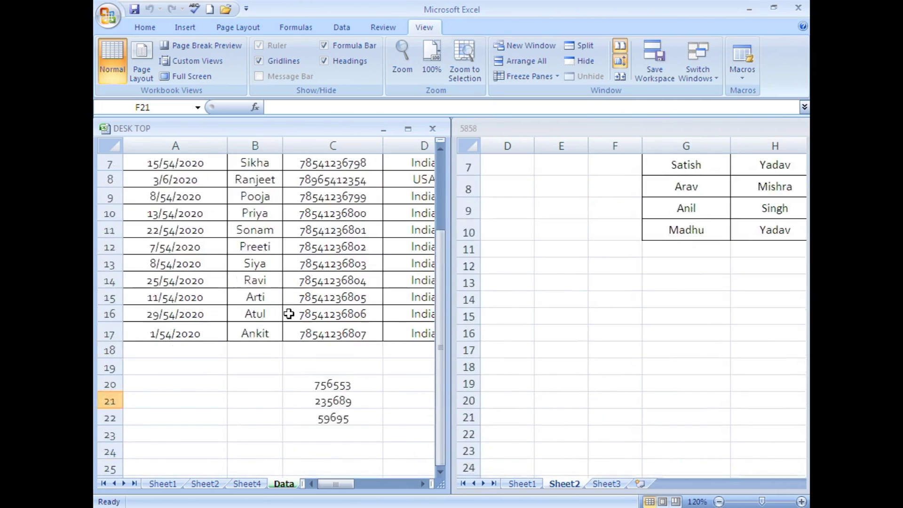
{"action": "scroll", "coordinate": [284, 315], "scroll_direction": "up", "scroll_amount": 2}
{"action": "scroll", "coordinate": [282, 318], "scroll_direction": "down", "scroll_amount": 1}
{"action": "scroll", "coordinate": [280, 319], "scroll_direction": "down", "scroll_amount": 5}
{"action": "scroll", "coordinate": [278, 305], "scroll_direction": "up", "scroll_amount": 5}
{"action": "scroll", "coordinate": [287, 282], "scroll_direction": "up", "scroll_amount": 1}
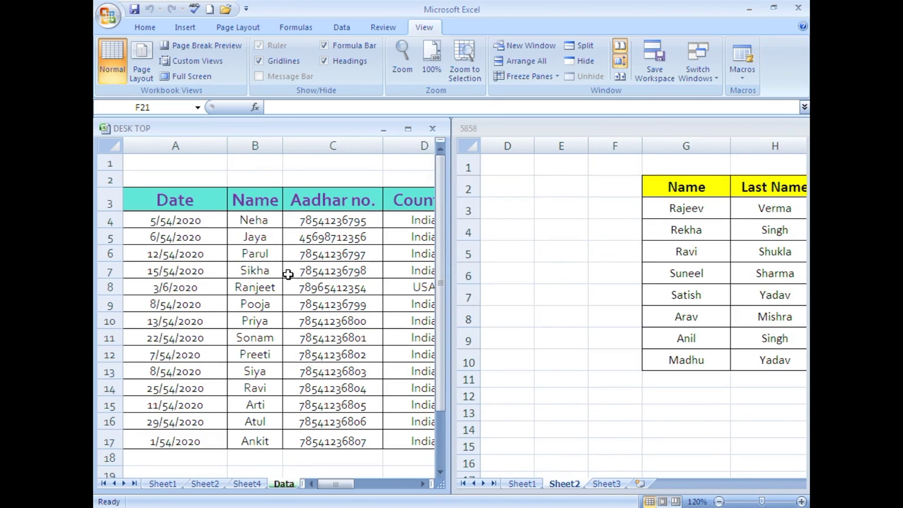
{"action": "left_click", "coordinate": [617, 56]}
{"action": "left_click", "coordinate": [620, 59]}
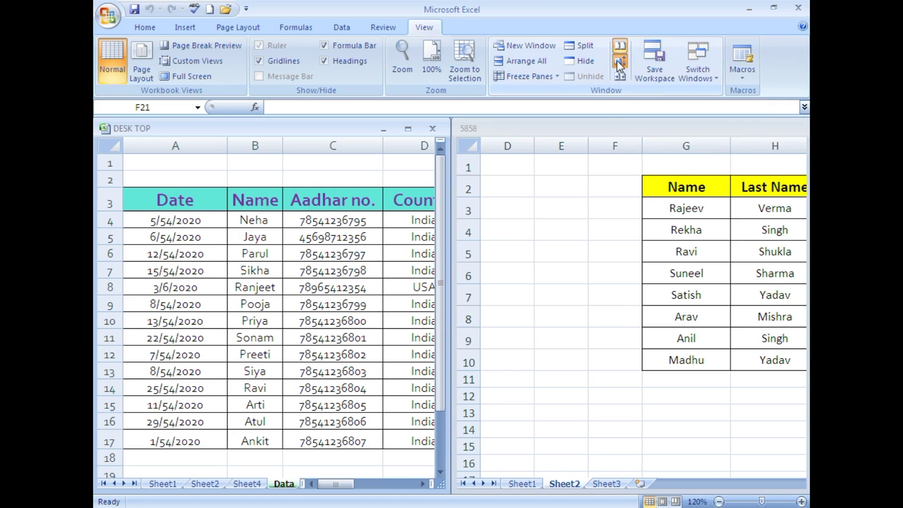
{"action": "scroll", "coordinate": [415, 306], "scroll_direction": "down", "scroll_amount": 7}
{"action": "scroll", "coordinate": [416, 306], "scroll_direction": "down", "scroll_amount": 2}
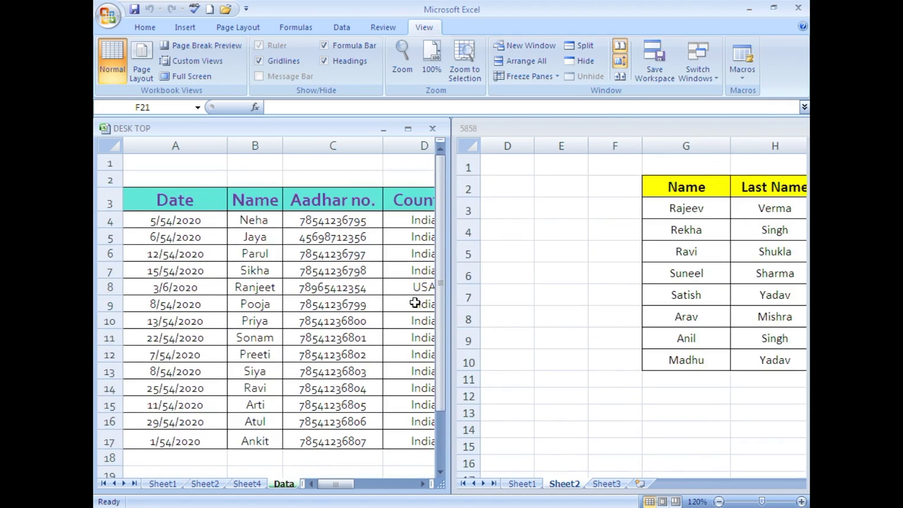
{"action": "scroll", "coordinate": [409, 294], "scroll_direction": "up", "scroll_amount": 8}
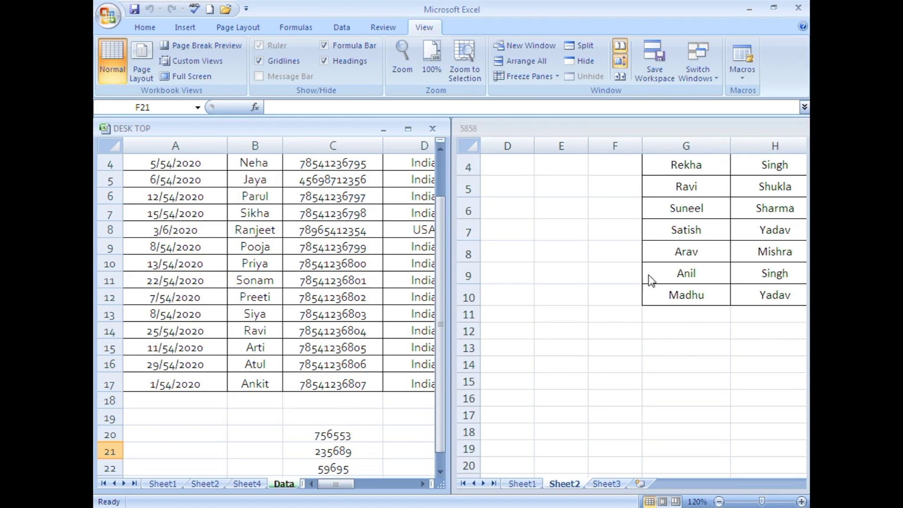
{"action": "scroll", "coordinate": [635, 275], "scroll_direction": "up", "scroll_amount": 1}
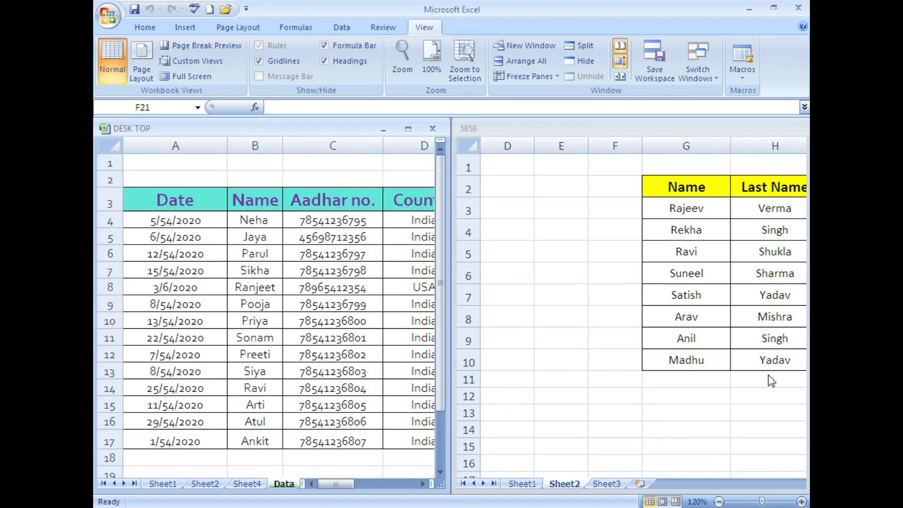
{"action": "scroll", "coordinate": [475, 270], "scroll_direction": "down", "scroll_amount": 5}
{"action": "scroll", "coordinate": [475, 270], "scroll_direction": "up", "scroll_amount": 5}
{"action": "scroll", "coordinate": [474, 269], "scroll_direction": "down", "scroll_amount": 10}
{"action": "scroll", "coordinate": [475, 270], "scroll_direction": "up", "scroll_amount": 10}
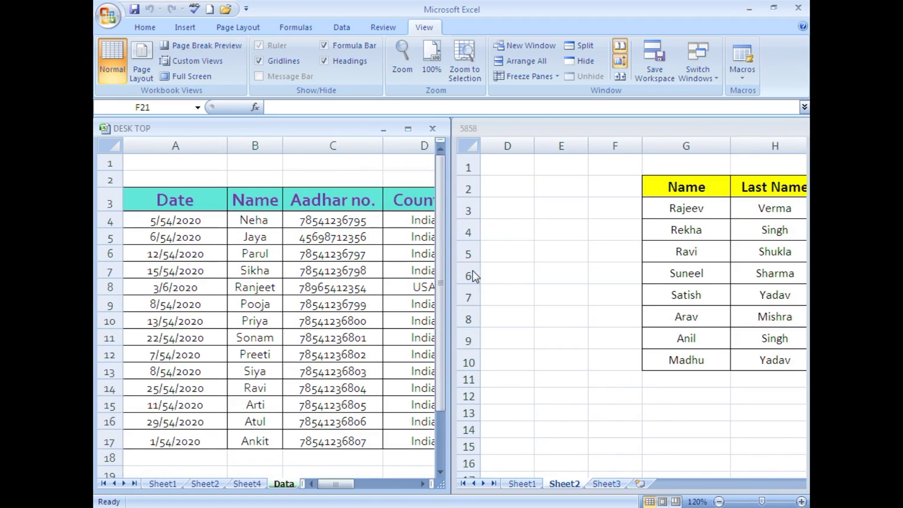
Turn off Synchronous Scrolling and scroll the DESK TOP Data sheet on its own.
{"action": "left_click", "coordinate": [623, 63]}
{"action": "scroll", "coordinate": [517, 319], "scroll_direction": "down", "scroll_amount": 3}
{"action": "scroll", "coordinate": [540, 303], "scroll_direction": "down", "scroll_amount": 3}
{"action": "scroll", "coordinate": [198, 312], "scroll_direction": "up", "scroll_amount": 6}
{"action": "scroll", "coordinate": [192, 318], "scroll_direction": "down", "scroll_amount": 5}
{"action": "scroll", "coordinate": [192, 318], "scroll_direction": "down", "scroll_amount": 1}
{"action": "scroll", "coordinate": [196, 299], "scroll_direction": "up", "scroll_amount": 4}
{"action": "scroll", "coordinate": [193, 300], "scroll_direction": "down", "scroll_amount": 4}
{"action": "scroll", "coordinate": [189, 299], "scroll_direction": "up", "scroll_amount": 4}
{"action": "scroll", "coordinate": [190, 299], "scroll_direction": "up", "scroll_amount": 2}
{"action": "scroll", "coordinate": [186, 302], "scroll_direction": "down", "scroll_amount": 6}
{"action": "scroll", "coordinate": [186, 302], "scroll_direction": "up", "scroll_amount": 6}
{"action": "scroll", "coordinate": [188, 310], "scroll_direction": "down", "scroll_amount": 9}
{"action": "scroll", "coordinate": [187, 311], "scroll_direction": "up", "scroll_amount": 9}
{"action": "scroll", "coordinate": [187, 310], "scroll_direction": "down", "scroll_amount": 2}
{"action": "scroll", "coordinate": [185, 312], "scroll_direction": "down", "scroll_amount": 5}
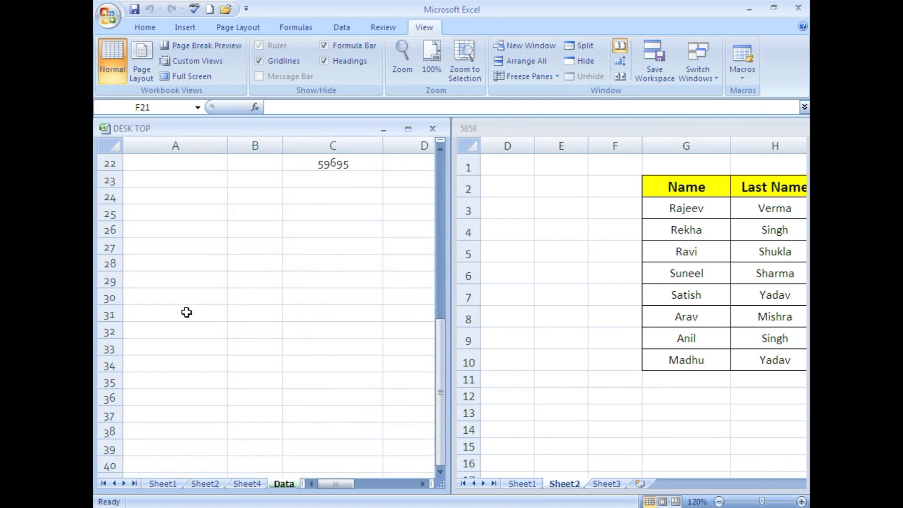
{"action": "scroll", "coordinate": [186, 312], "scroll_direction": "up", "scroll_amount": 7}
{"action": "scroll", "coordinate": [548, 249], "scroll_direction": "down", "scroll_amount": 4}
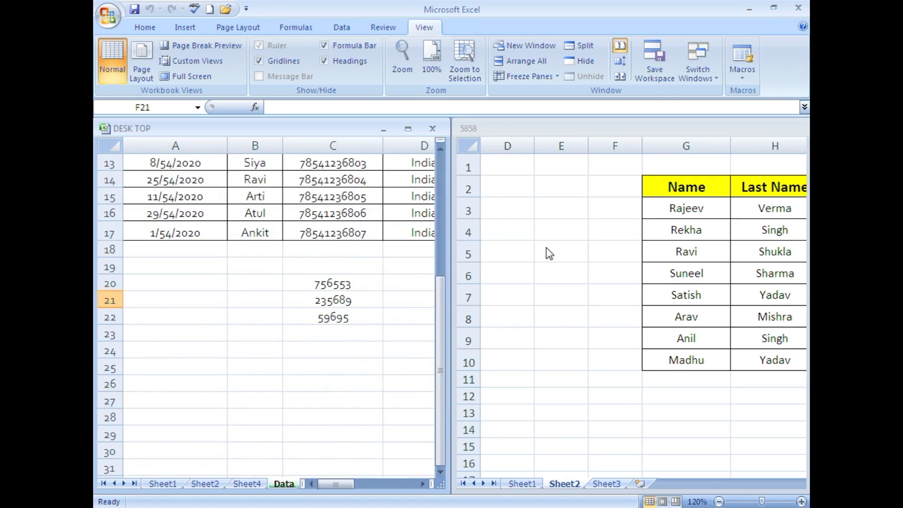
{"action": "scroll", "coordinate": [547, 248], "scroll_direction": "up", "scroll_amount": 5}
Activate the 5858 window and scroll it independently of DESK TOP.
{"action": "left_click", "coordinate": [546, 247]}
{"action": "scroll", "coordinate": [543, 254], "scroll_direction": "down", "scroll_amount": 8}
{"action": "scroll", "coordinate": [540, 259], "scroll_direction": "up", "scroll_amount": 8}
{"action": "scroll", "coordinate": [535, 258], "scroll_direction": "down", "scroll_amount": 3}
{"action": "scroll", "coordinate": [532, 256], "scroll_direction": "up", "scroll_amount": 3}
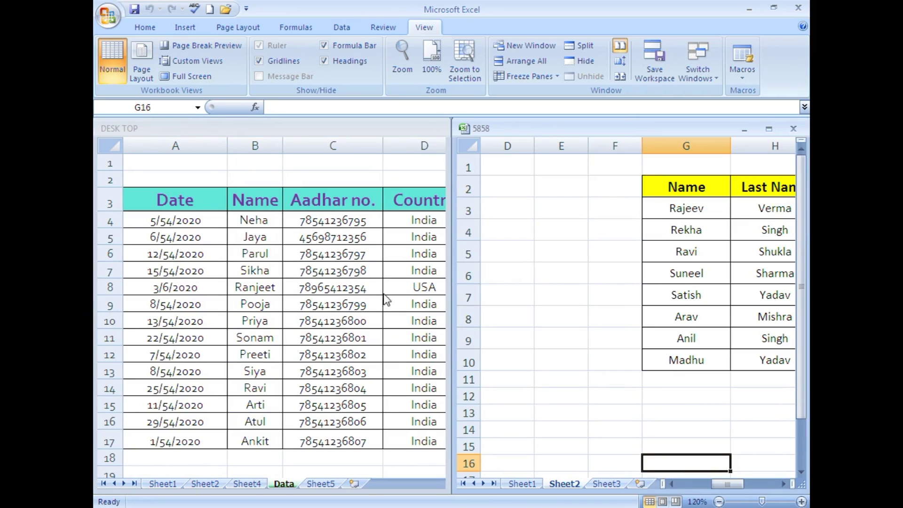
Re-enable Synchronous Scrolling, test scrolling both windows, then reset the window positions.
{"action": "left_click", "coordinate": [620, 65]}
{"action": "scroll", "coordinate": [492, 296], "scroll_direction": "down", "scroll_amount": 6}
{"action": "scroll", "coordinate": [490, 294], "scroll_direction": "up", "scroll_amount": 6}
{"action": "scroll", "coordinate": [492, 296], "scroll_direction": "down", "scroll_amount": 1}
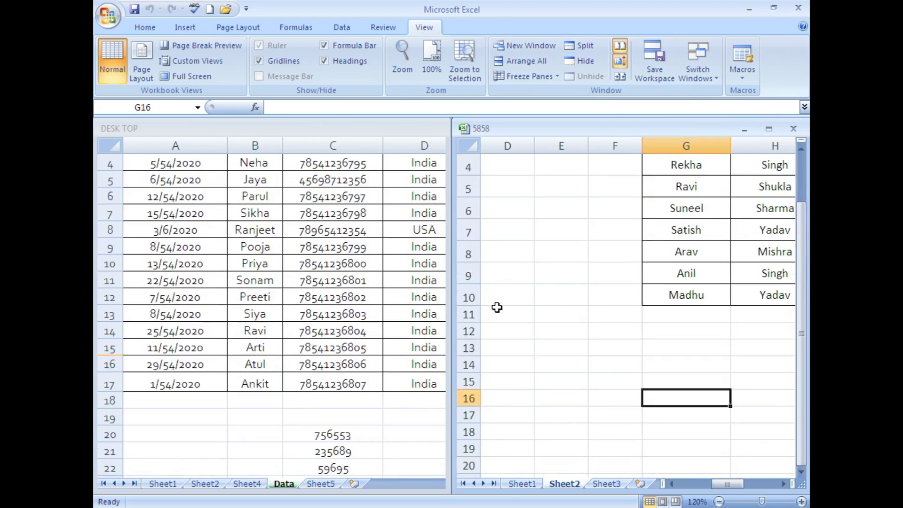
{"action": "scroll", "coordinate": [496, 306], "scroll_direction": "down", "scroll_amount": 6}
{"action": "scroll", "coordinate": [496, 306], "scroll_direction": "up", "scroll_amount": 3}
{"action": "scroll", "coordinate": [496, 306], "scroll_direction": "up", "scroll_amount": 4}
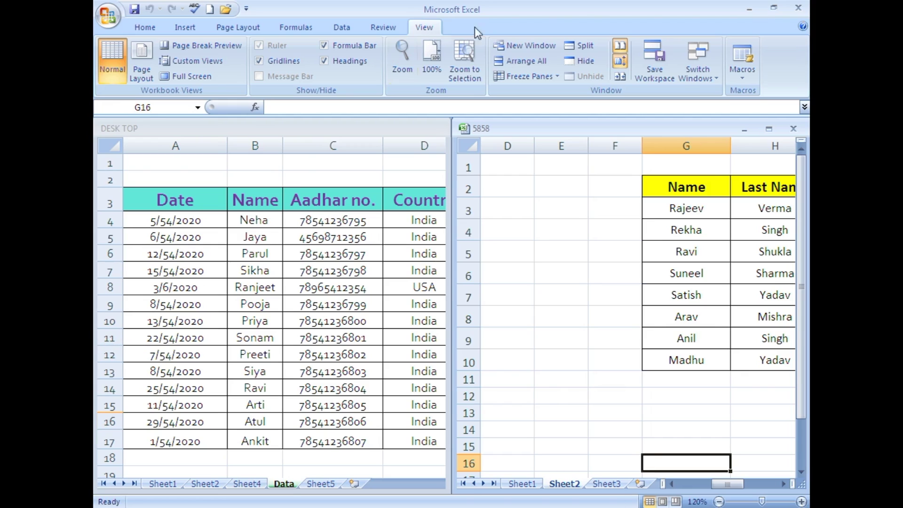
{"action": "left_click", "coordinate": [620, 77]}
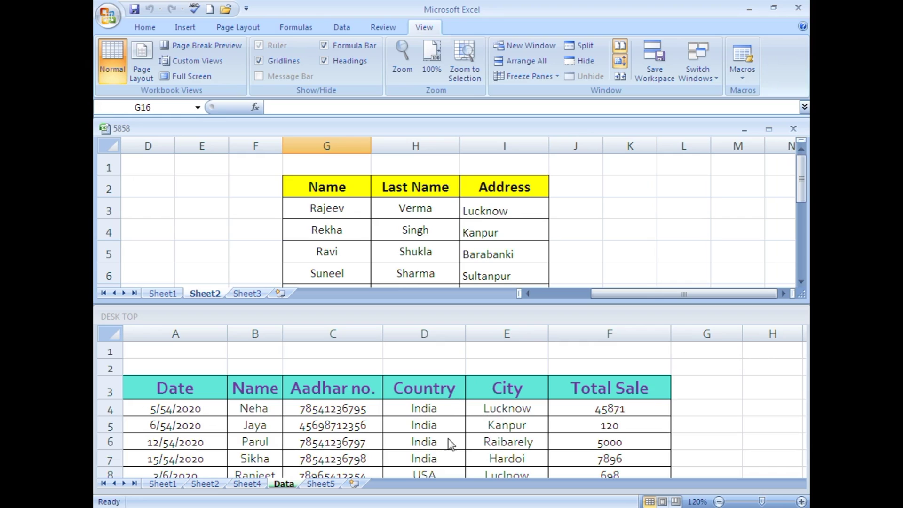
Select cell E3 in the upper 5858 window to bring both views back to column A.
{"action": "left_click", "coordinate": [621, 77]}
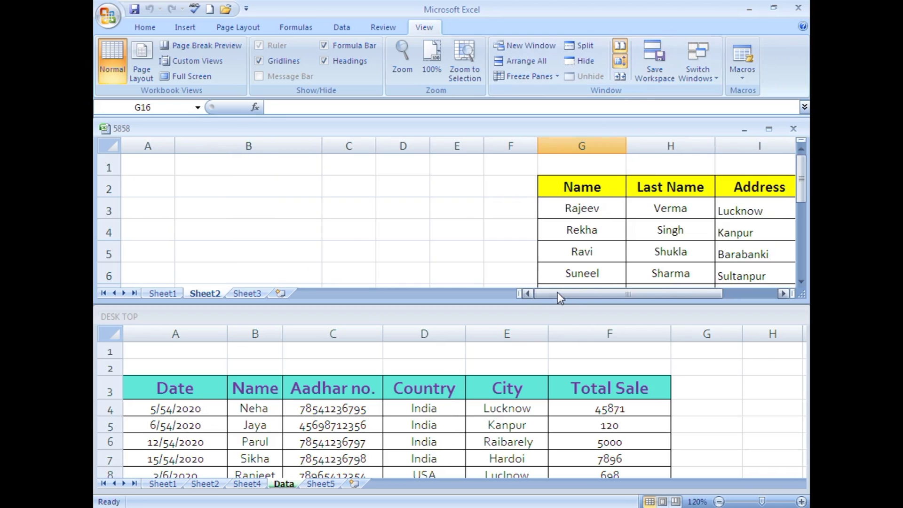
{"action": "left_click", "coordinate": [480, 214]}
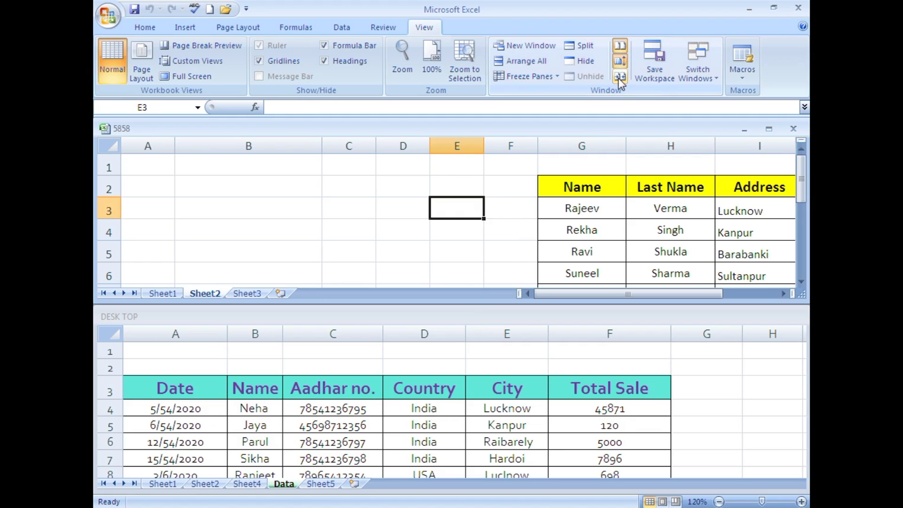
Arrange the two workbook windows Vertical with Arrange All.
{"action": "left_click", "coordinate": [530, 61]}
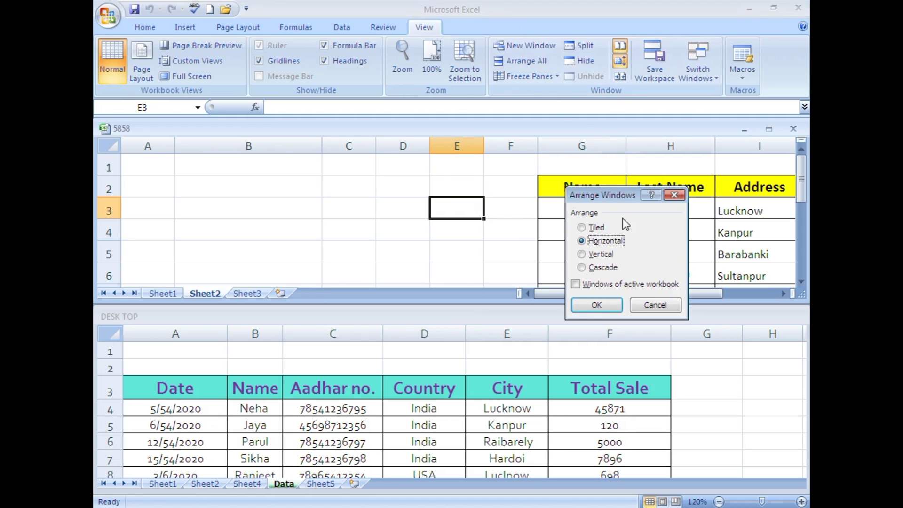
{"action": "left_click", "coordinate": [582, 254]}
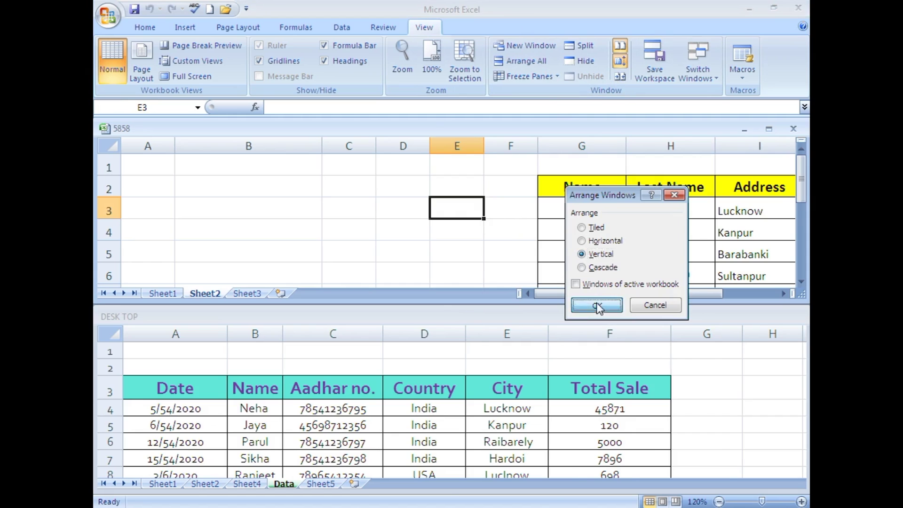
{"action": "left_click", "coordinate": [596, 305]}
Select D5 in DESK TOP, scroll the sheet, and close the 5858 workbook.
{"action": "left_click", "coordinate": [403, 251]}
{"action": "scroll", "coordinate": [358, 207], "scroll_direction": "down", "scroll_amount": 10}
{"action": "scroll", "coordinate": [353, 209], "scroll_direction": "up", "scroll_amount": 10}
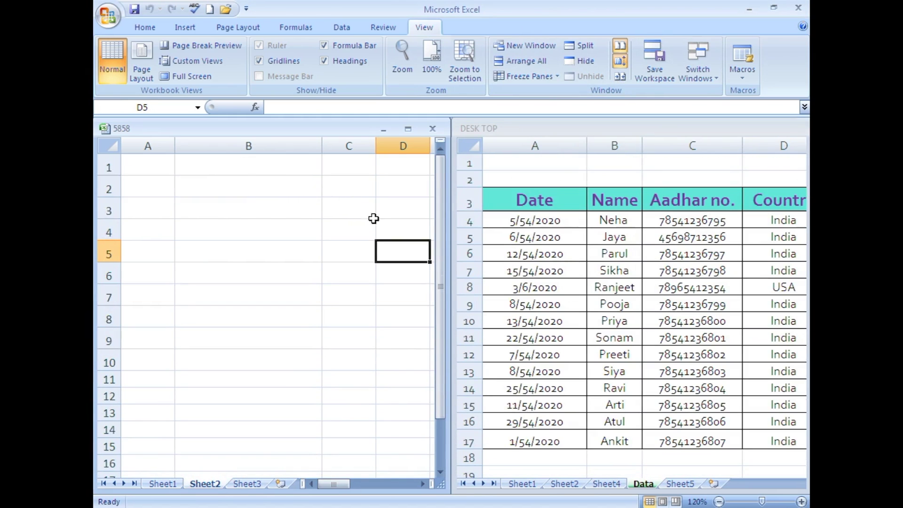
{"action": "left_click_drag", "start_coordinate": [333, 484], "coordinate": [304, 485]}
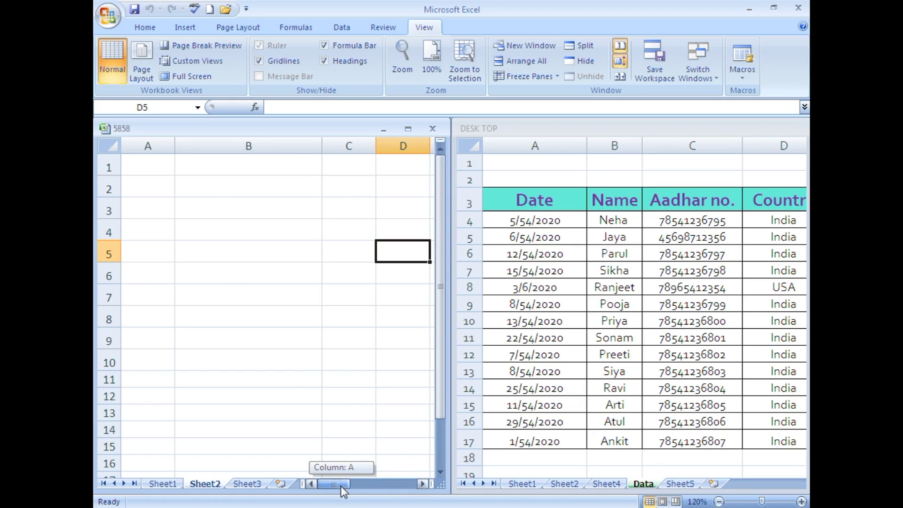
{"action": "left_click", "coordinate": [432, 127]}
{"action": "left_click", "coordinate": [109, 18]}
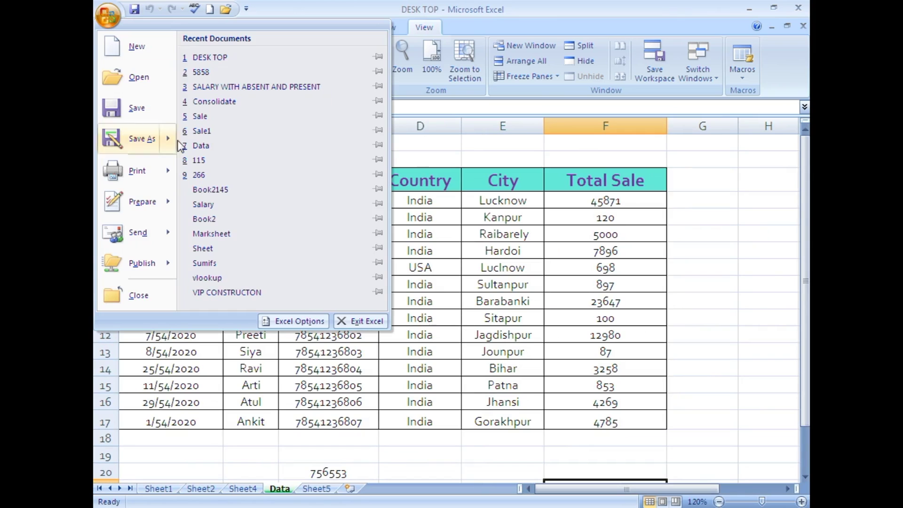
Open the SALARY WITH ABSENT AND PRESENT workbook from Recent Documents, then close it.
{"action": "left_click", "coordinate": [223, 86]}
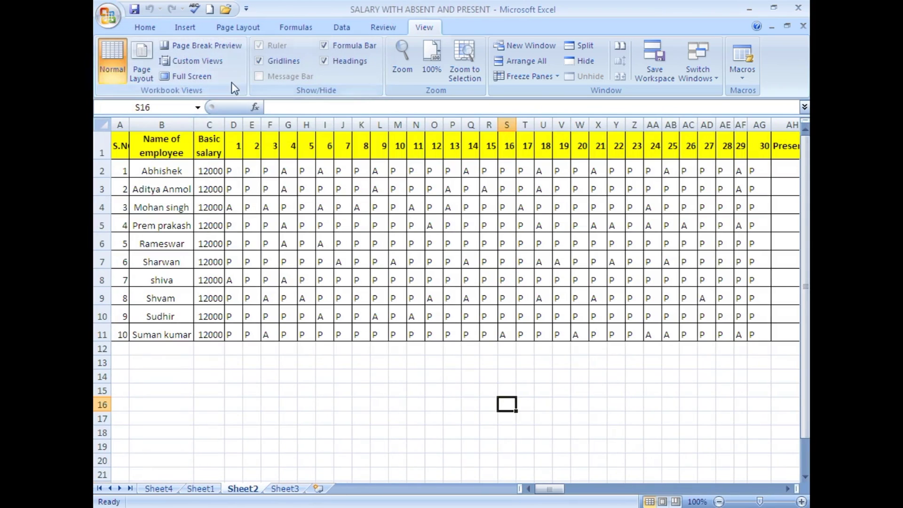
{"action": "left_click", "coordinate": [108, 17]}
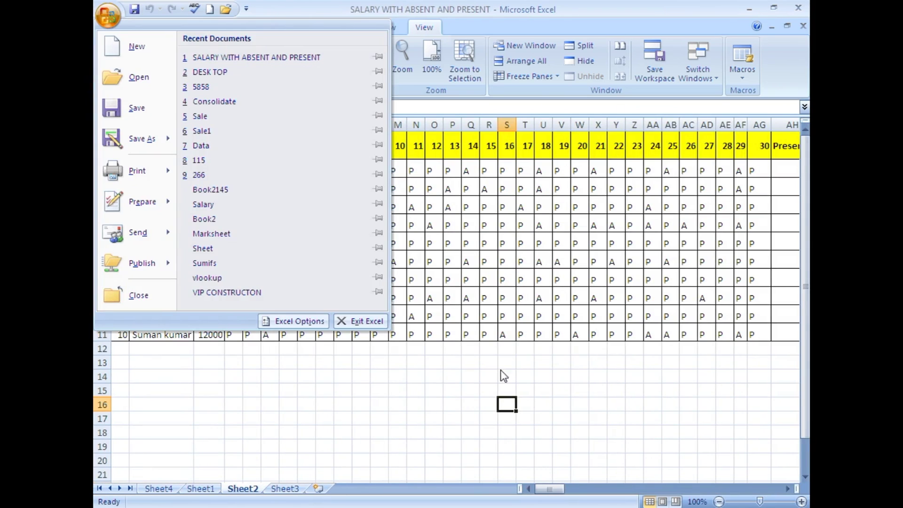
{"action": "left_click", "coordinate": [502, 375]}
{"action": "left_click", "coordinate": [803, 26]}
Open the Consolidate workbook from Recent Documents and view it side by side with DESK TOP.
{"action": "left_click", "coordinate": [108, 18]}
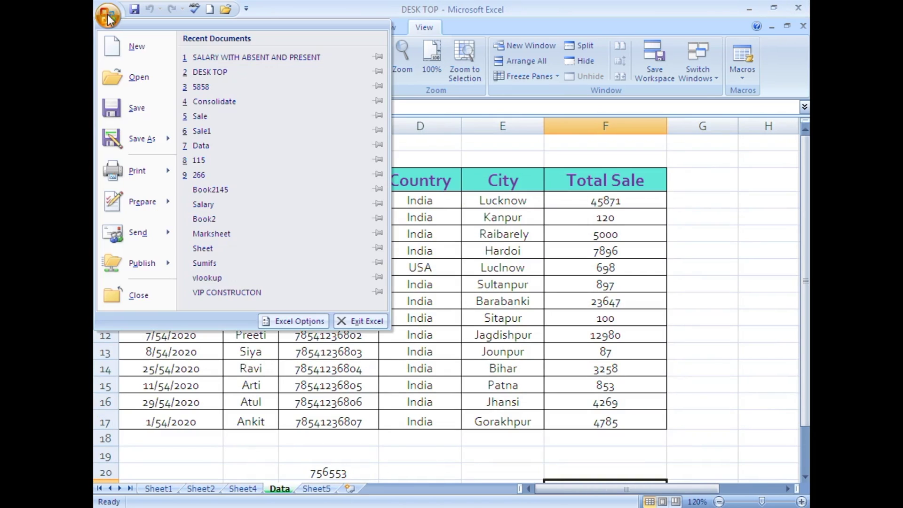
{"action": "left_click", "coordinate": [209, 100]}
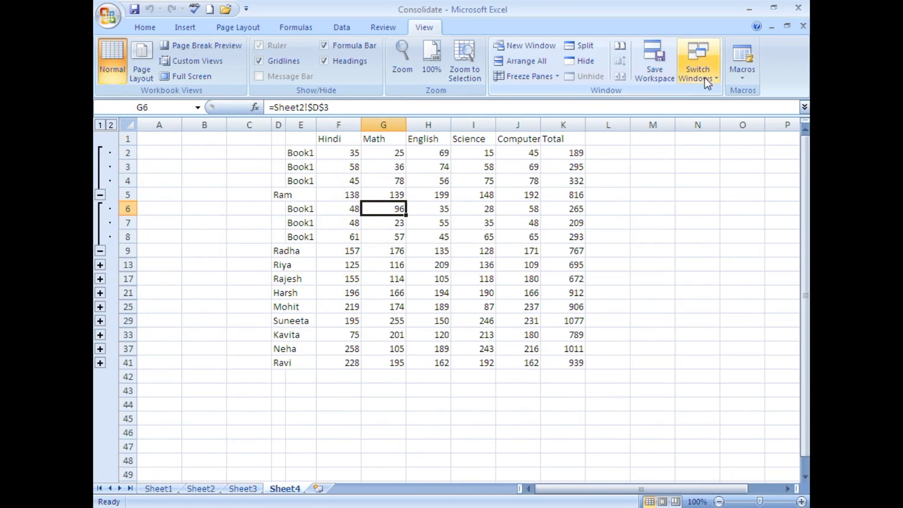
{"action": "left_click", "coordinate": [620, 47]}
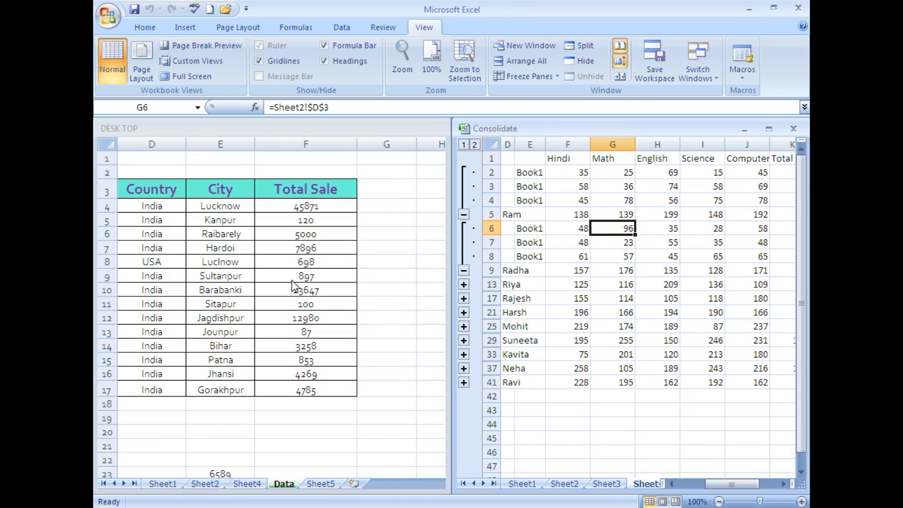
Reset window positions, turn off Synchronous Scrolling, and reset again with DESK TOP active.
{"action": "left_click", "coordinate": [621, 77]}
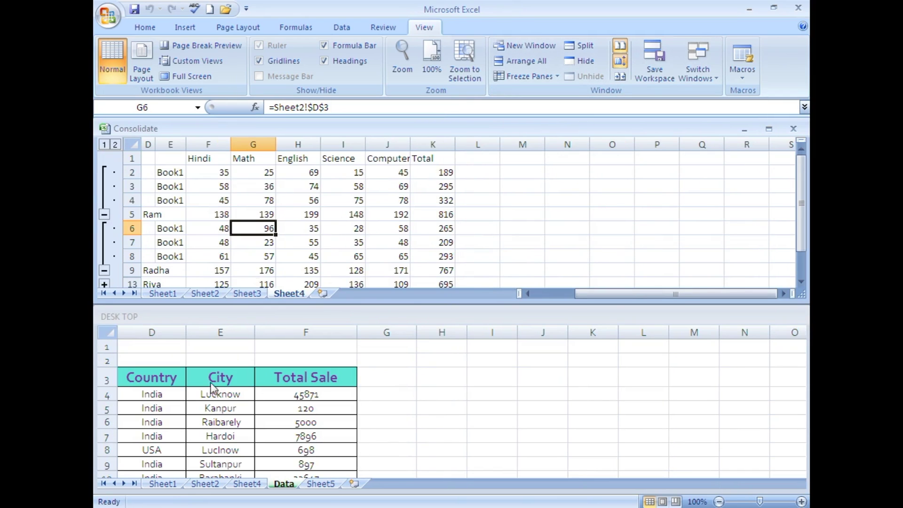
{"action": "left_click", "coordinate": [620, 60]}
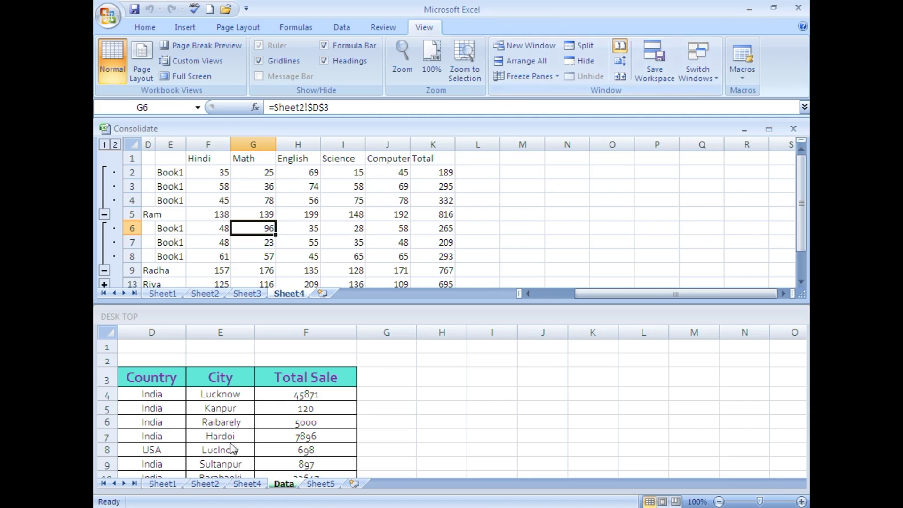
{"action": "left_click", "coordinate": [231, 450]}
{"action": "left_click", "coordinate": [621, 76]}
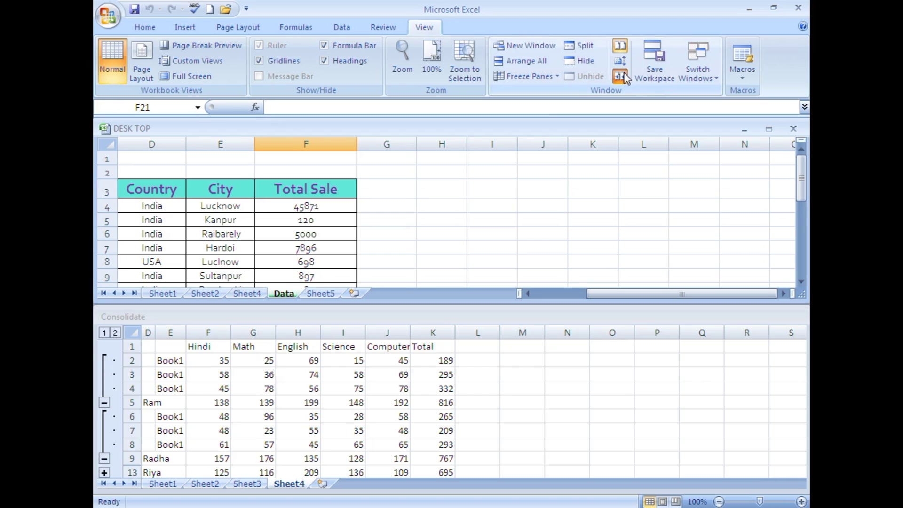
Reset positions with Consolidate active, select K7, then reset with DESK TOP on top.
{"action": "left_click", "coordinate": [316, 413]}
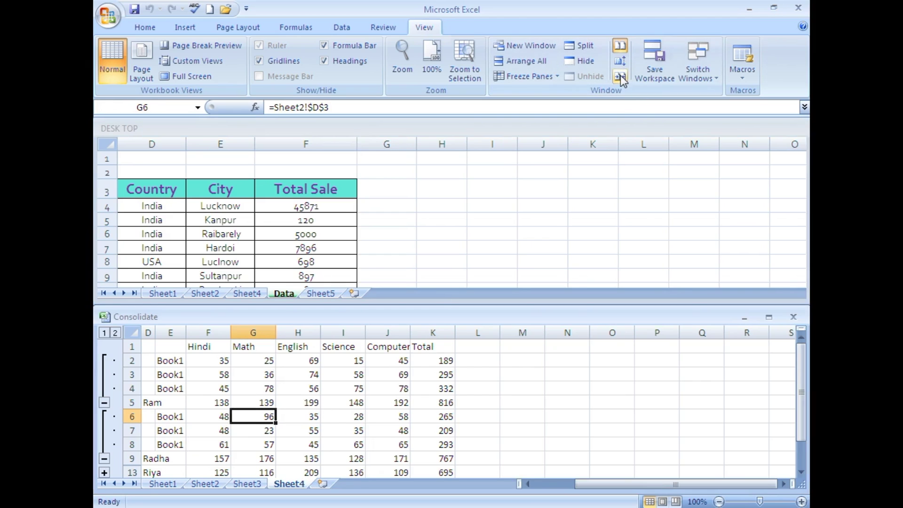
{"action": "left_click", "coordinate": [620, 76]}
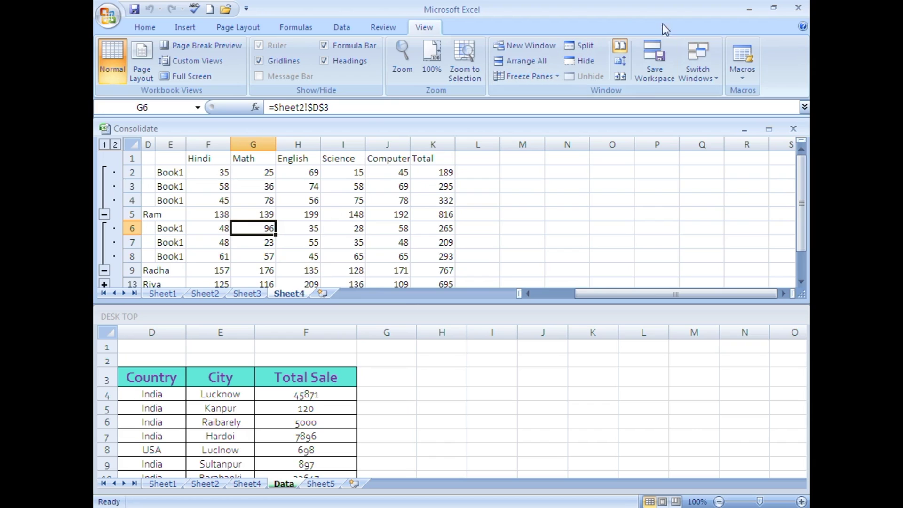
{"action": "left_click", "coordinate": [416, 241]}
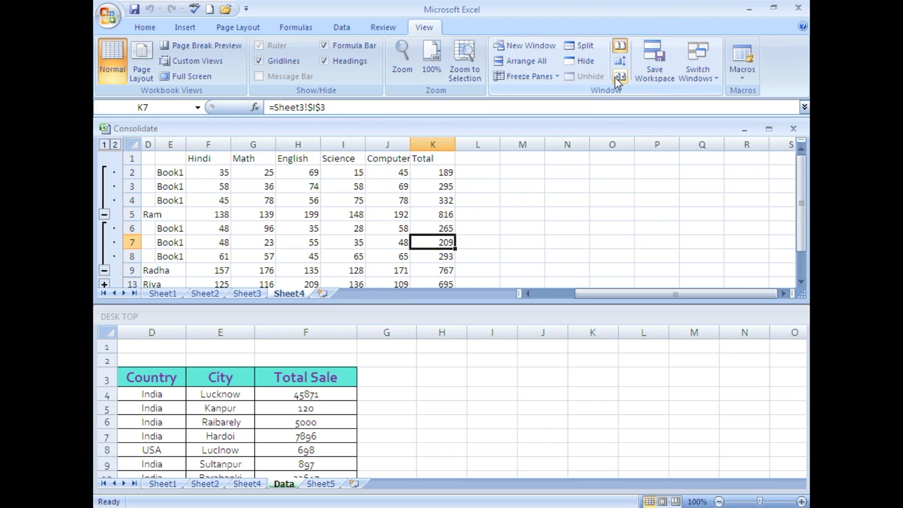
{"action": "left_click", "coordinate": [414, 420]}
{"action": "left_click", "coordinate": [619, 77]}
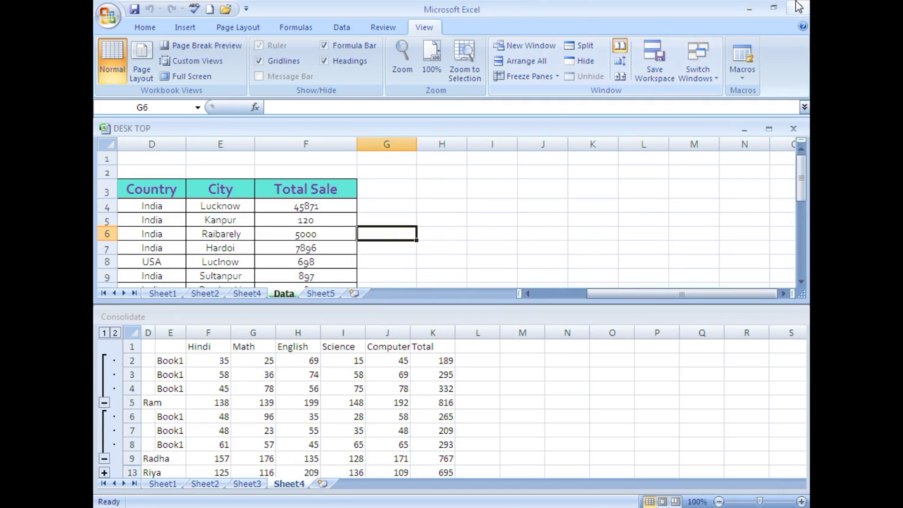
Maximize the DESK TOP workbook window and scroll its Data sheet back to column A.
{"action": "left_click", "coordinate": [773, 8]}
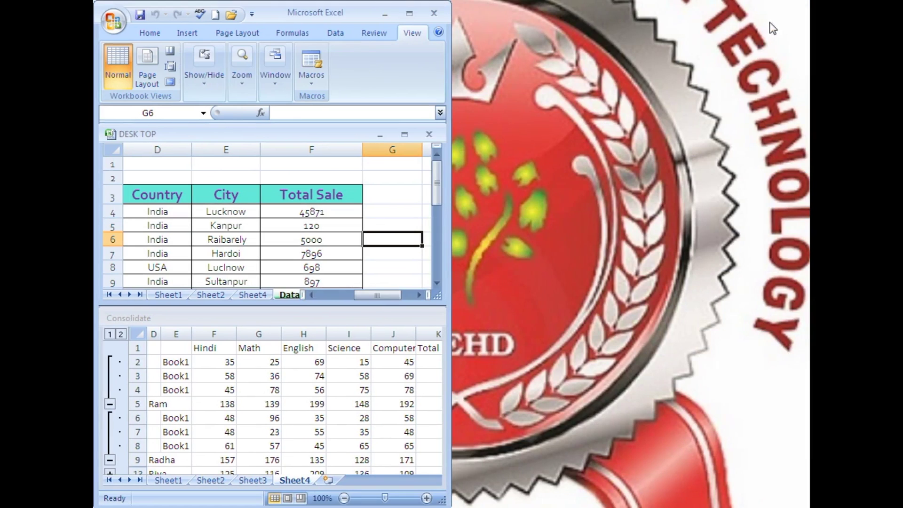
{"action": "left_click", "coordinate": [409, 13]}
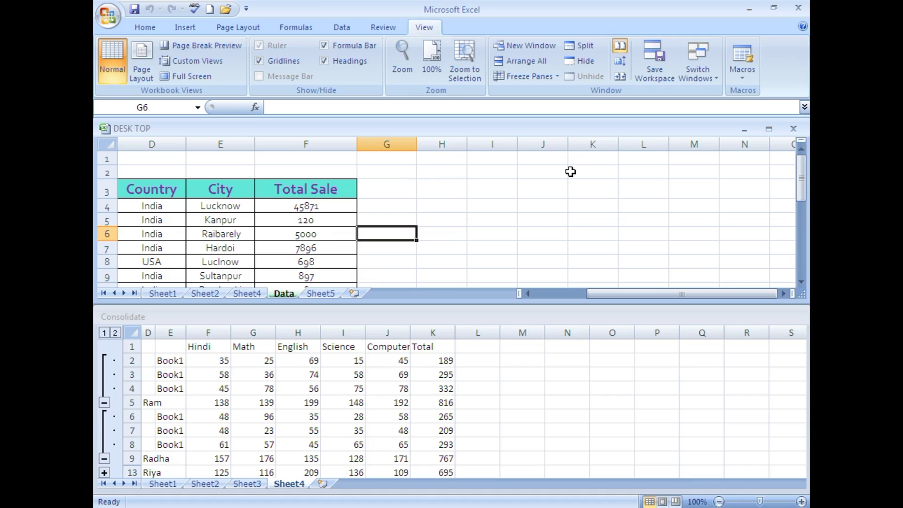
{"action": "left_click", "coordinate": [769, 128]}
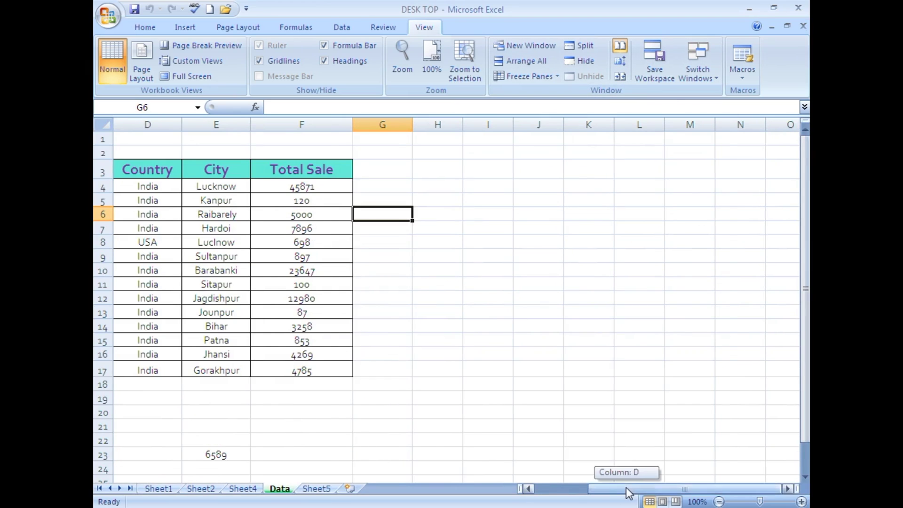
{"action": "left_click_drag", "start_coordinate": [625, 487], "coordinate": [573, 488]}
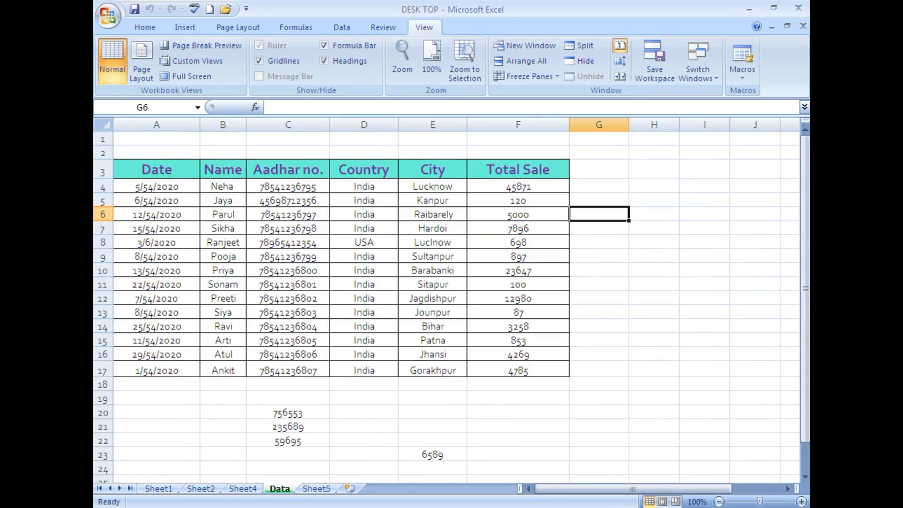